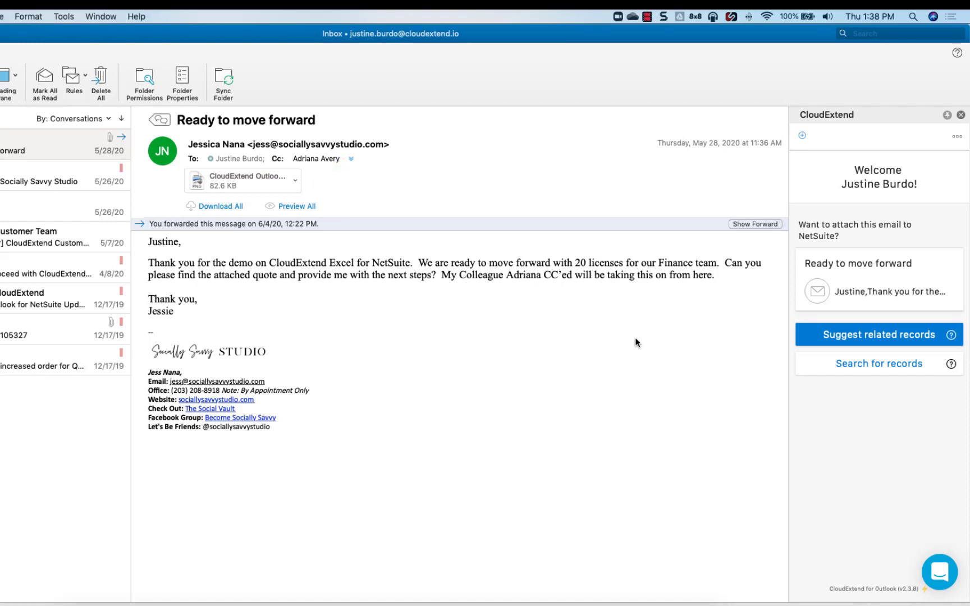
Step: File the 'Ready to move forward' email, with its attachment included, to opportunity OPP Socially 04233
{"action": "left_click", "coordinate": [903, 340]}
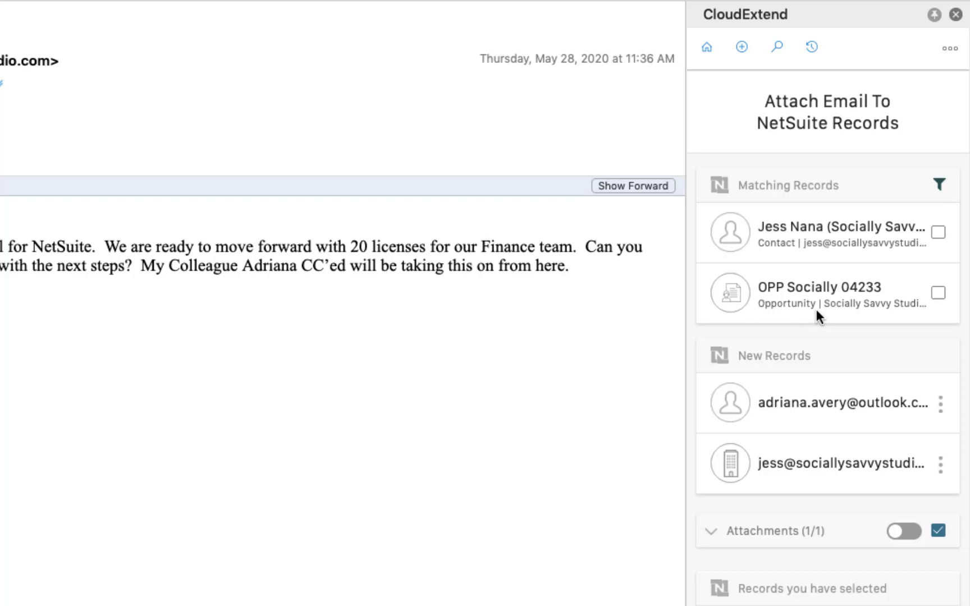
{"action": "left_click", "coordinate": [937, 294]}
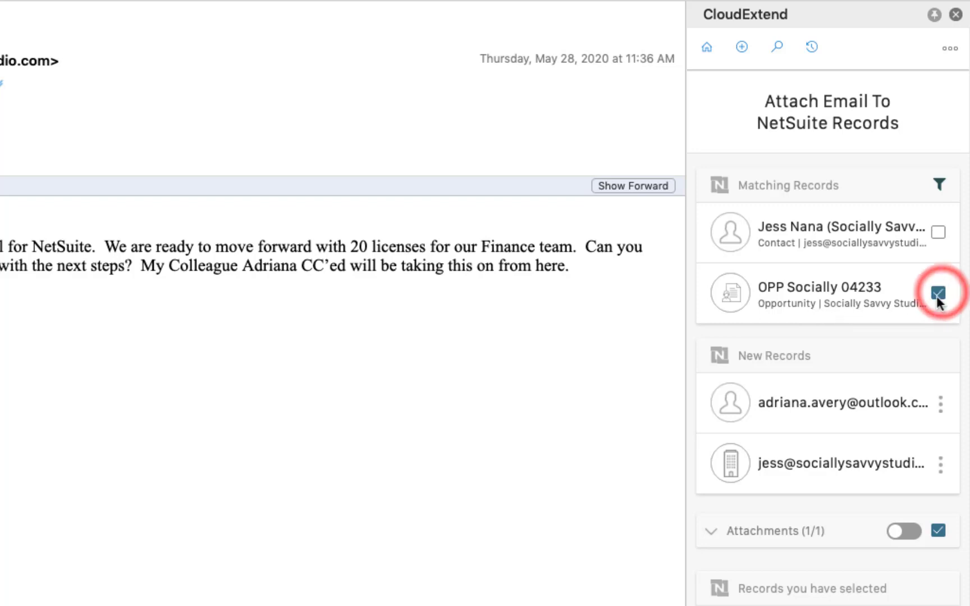
{"action": "left_click", "coordinate": [712, 530]}
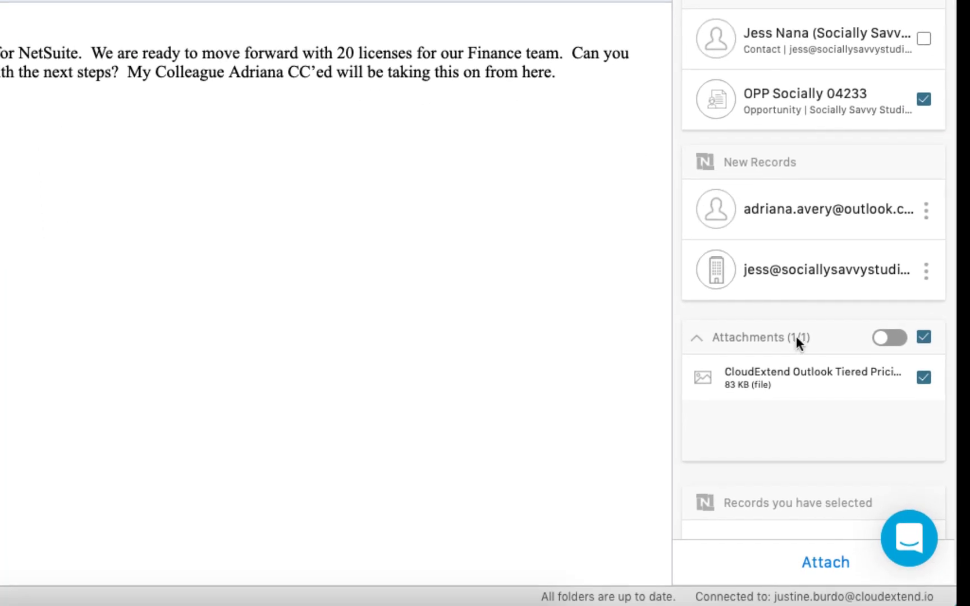
{"action": "left_click", "coordinate": [889, 338]}
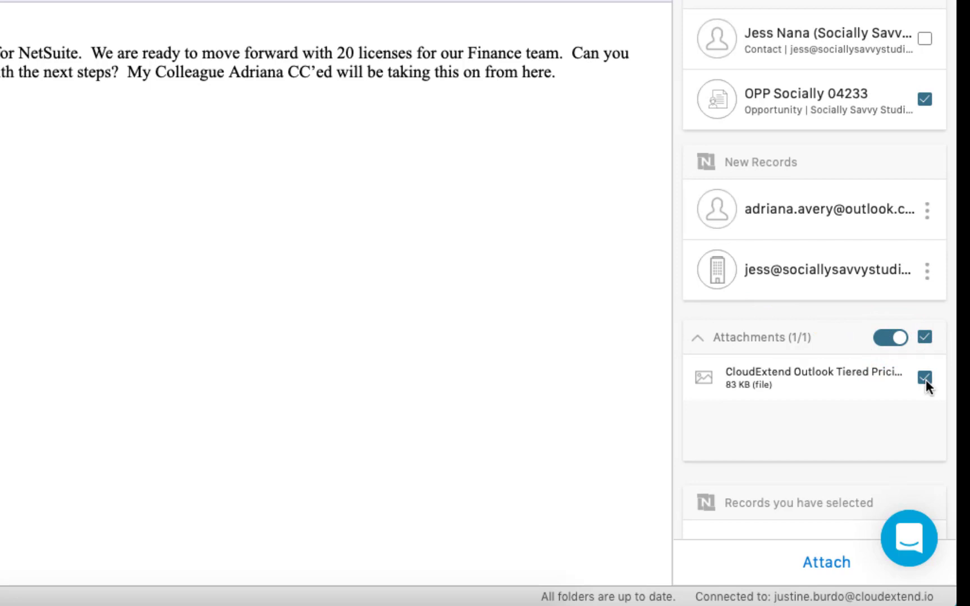
{"action": "left_click", "coordinate": [802, 561]}
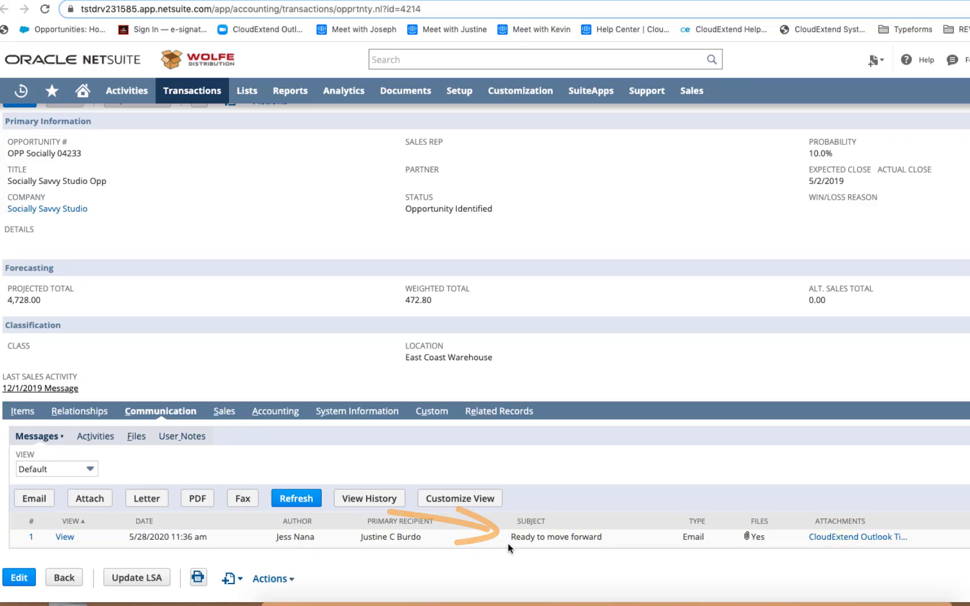
Step: Open the email's attached file from its entry on the NetSuite record
{"action": "left_click", "coordinate": [854, 539]}
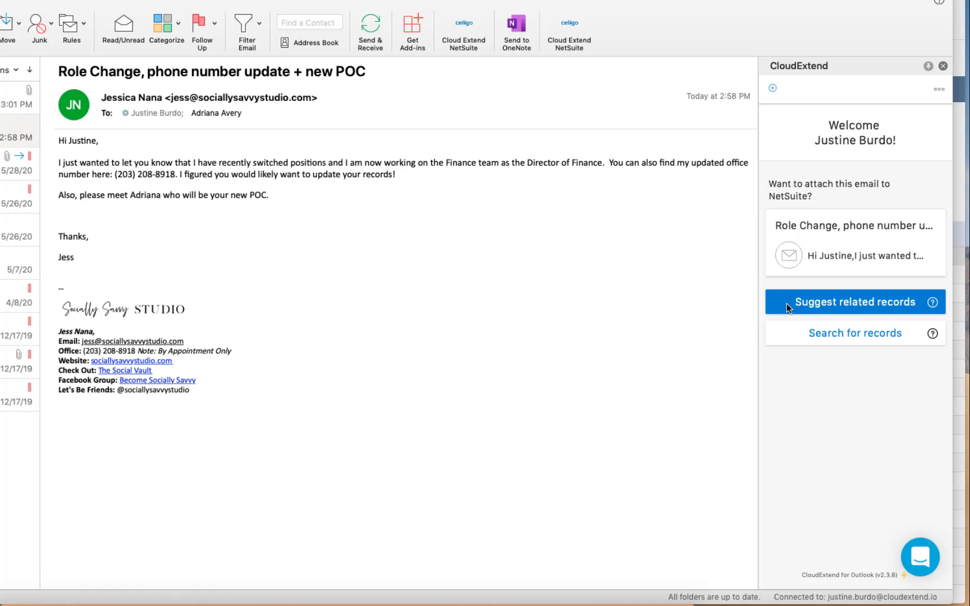
Step: Edit the sender's NetSuite contact: new office phone and title 'Director of Finance', then update
{"action": "left_click", "coordinate": [786, 304]}
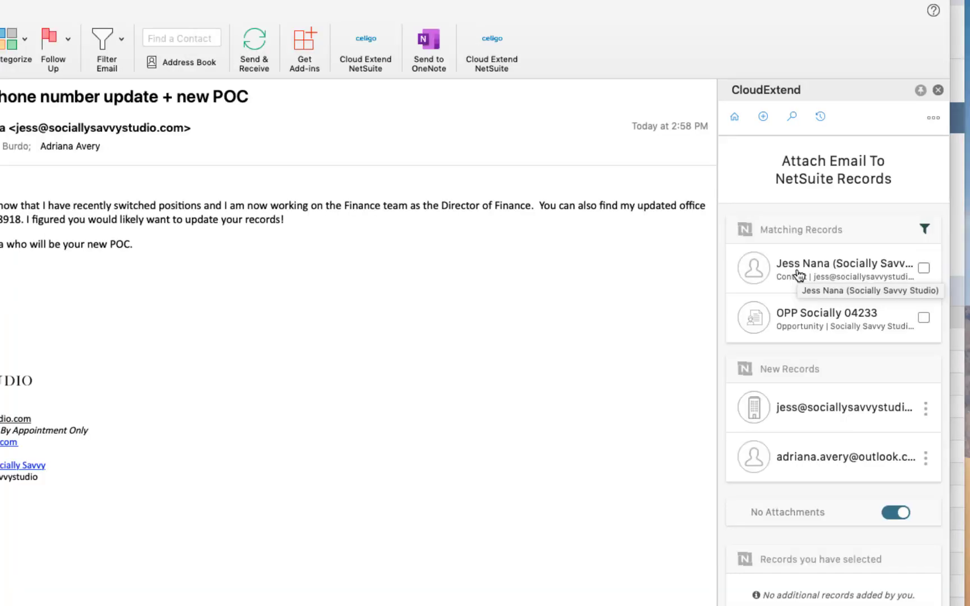
{"action": "left_click", "coordinate": [797, 270]}
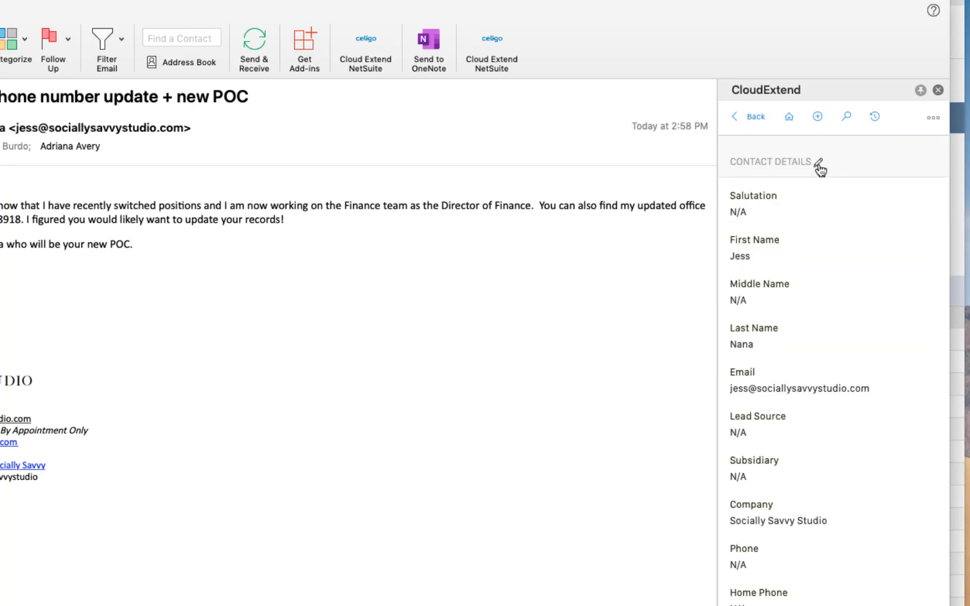
{"action": "left_click", "coordinate": [818, 164]}
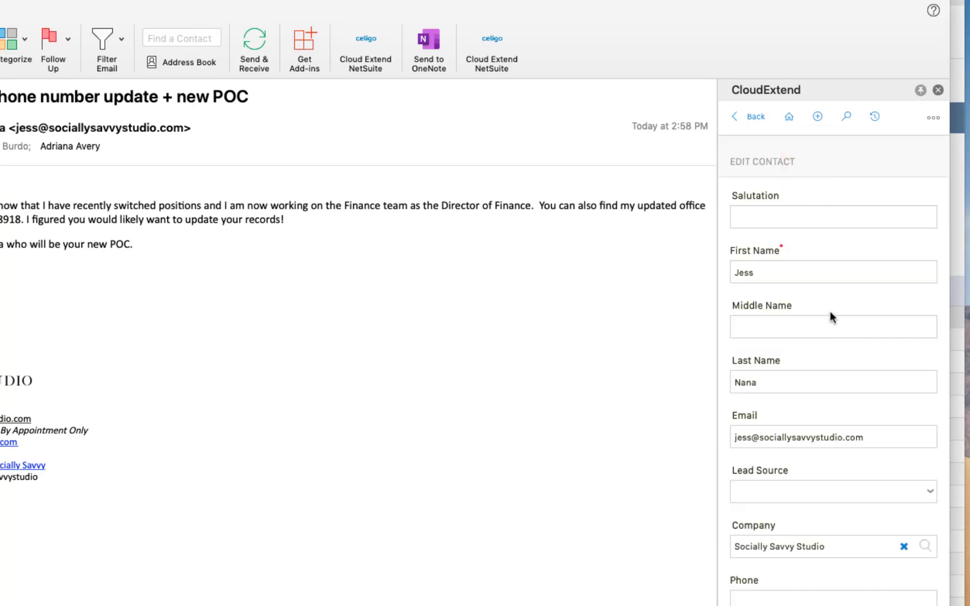
{"action": "scroll", "coordinate": [820, 494], "scroll_direction": "down", "scroll_amount": 4}
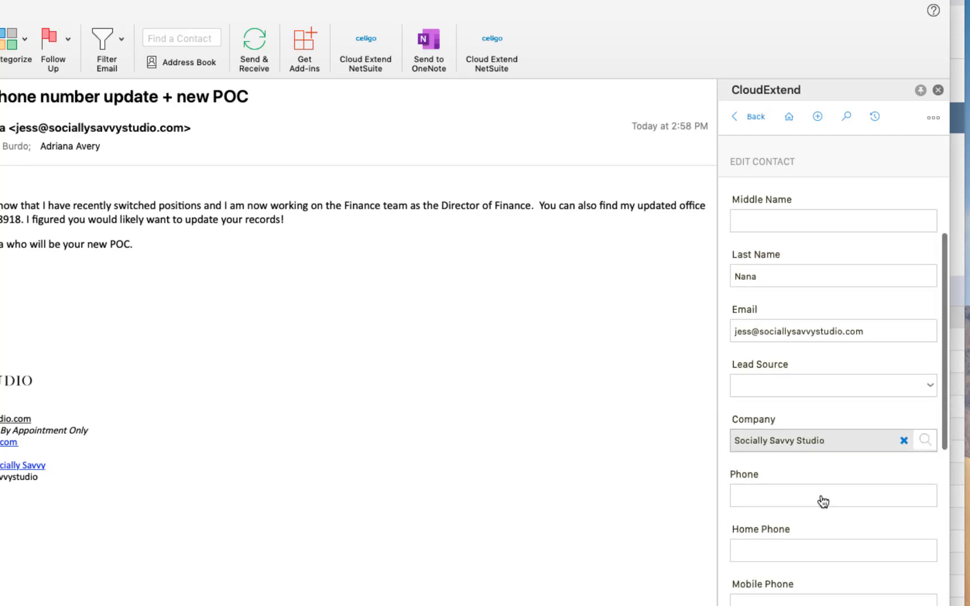
{"action": "scroll", "coordinate": [821, 495], "scroll_direction": "down", "scroll_amount": 8}
{"action": "left_click", "coordinate": [776, 455]}
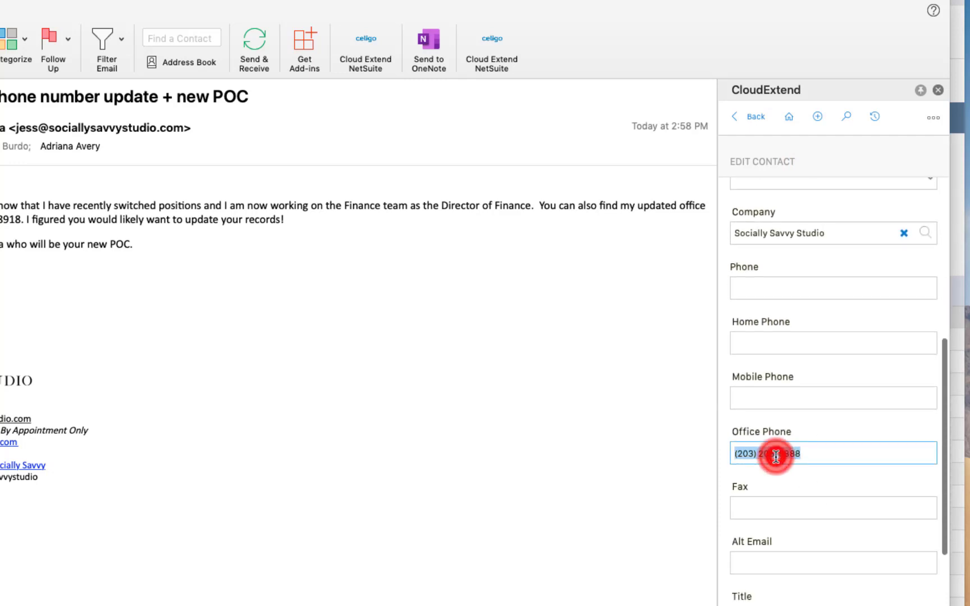
{"action": "scroll", "coordinate": [827, 531], "scroll_direction": "down", "scroll_amount": 4}
{"action": "double_click", "coordinate": [785, 516]}
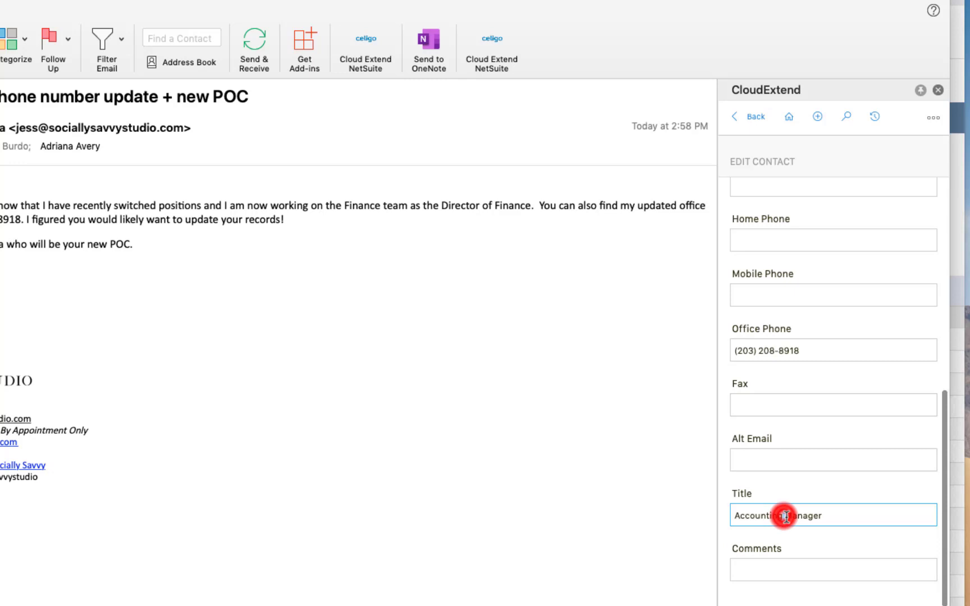
{"action": "triple_click", "coordinate": [806, 516]}
{"action": "type", "text": "Director of Finance"}
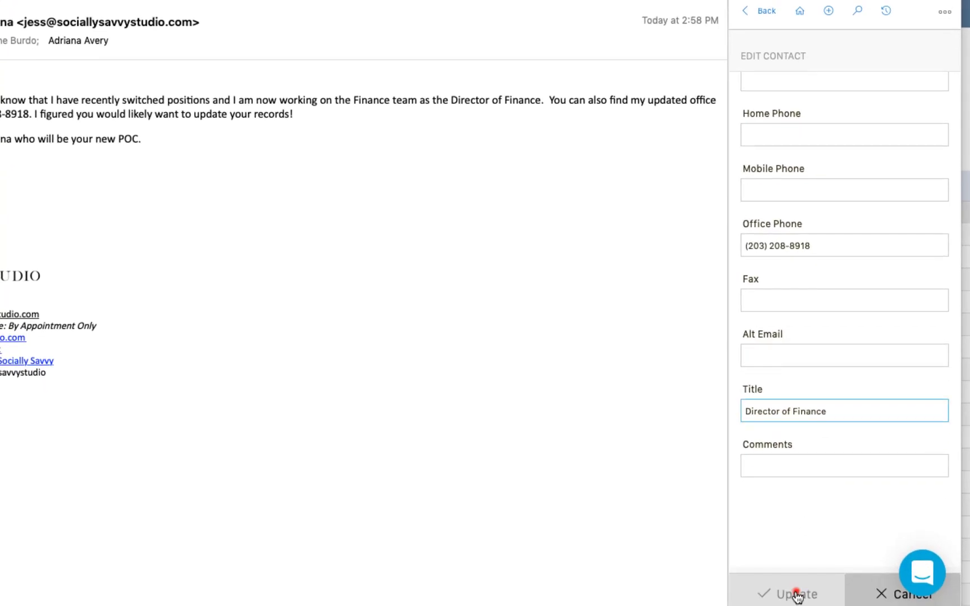
{"action": "left_click", "coordinate": [797, 594]}
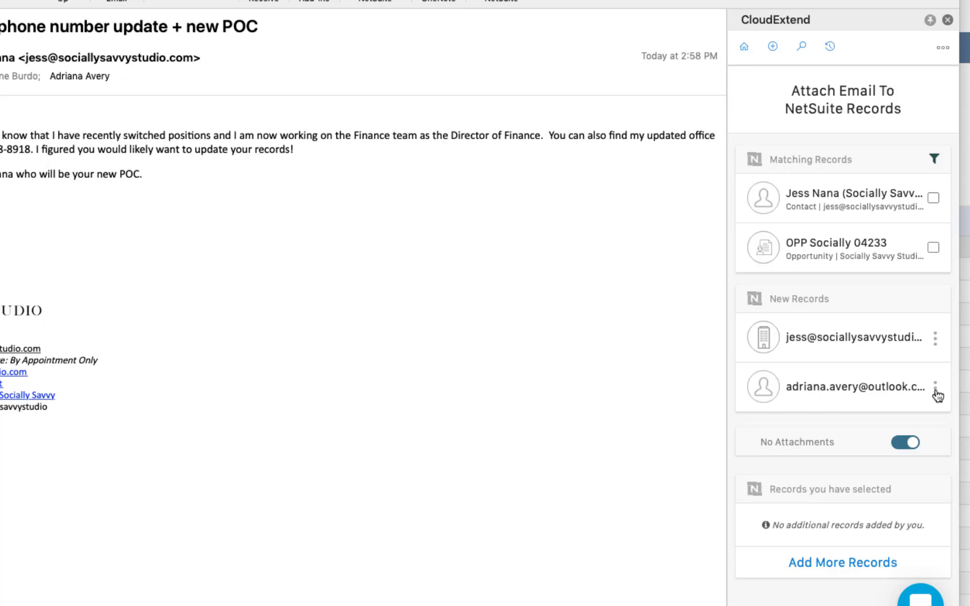
Step: Create and save a NetSuite contact for the CC'd colleague with company Socially Savvy Studio
{"action": "left_click", "coordinate": [935, 391]}
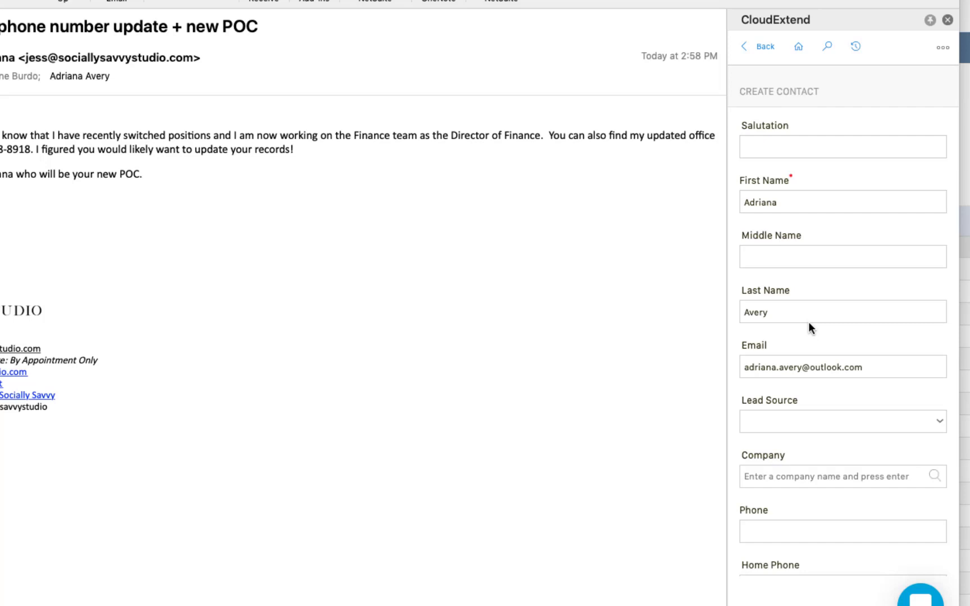
{"action": "left_click", "coordinate": [785, 476]}
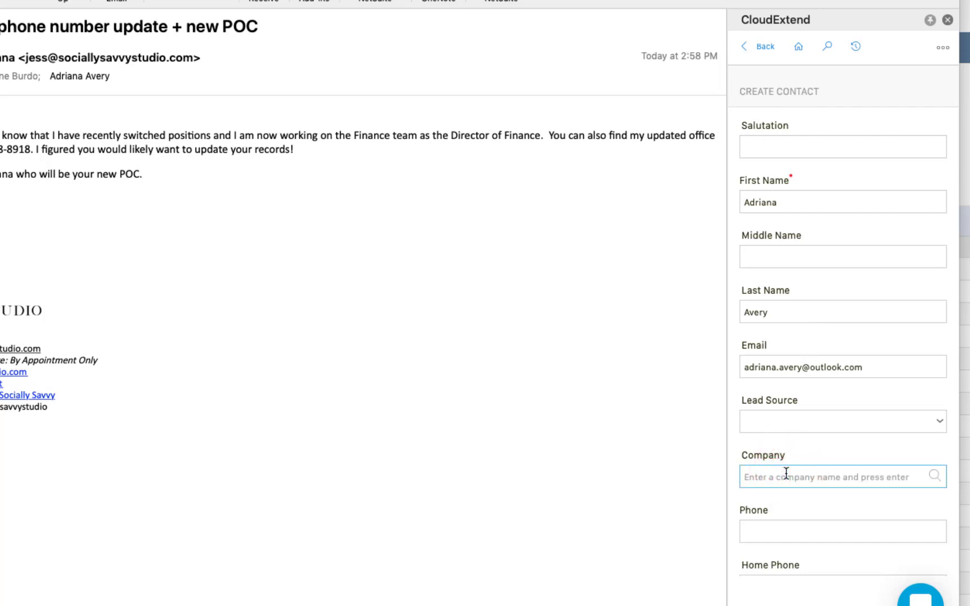
{"action": "type", "text": "socially"}
{"action": "left_click", "coordinate": [763, 499]}
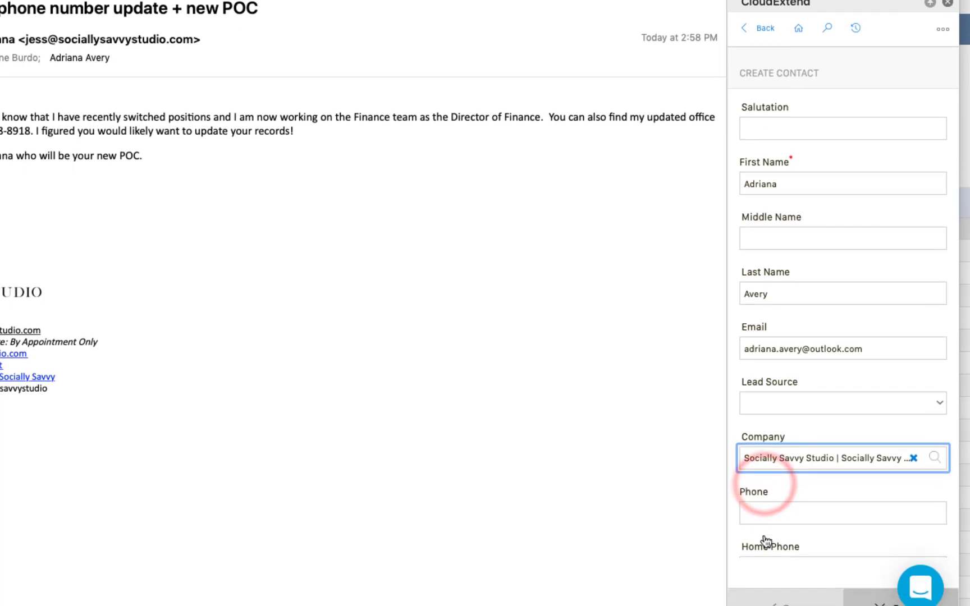
{"action": "left_click", "coordinate": [763, 574]}
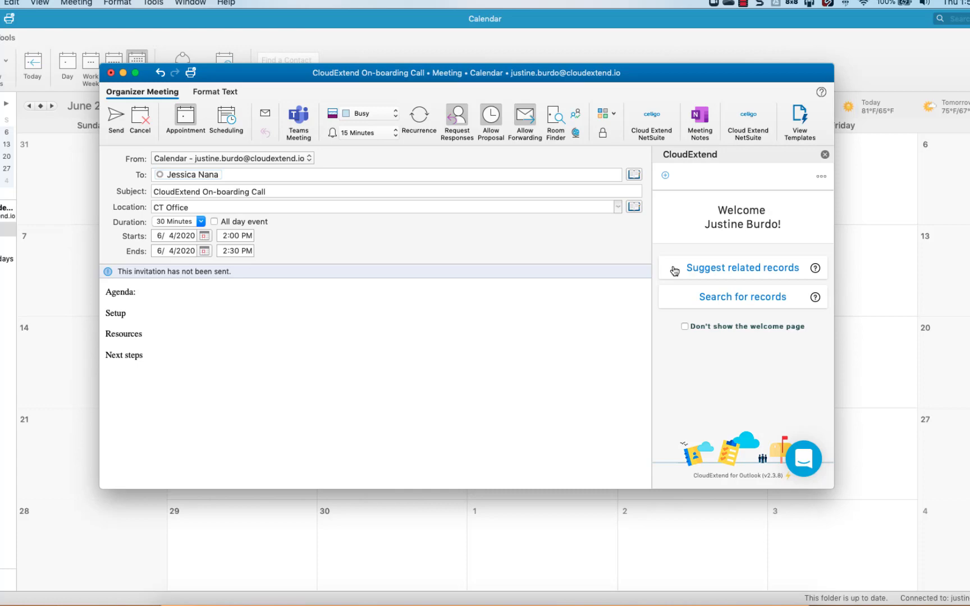
Step: Attach the CloudExtend On-boarding Call meeting to opportunity OPP Socially 04233 from Matching Records
{"action": "left_click", "coordinate": [674, 272]}
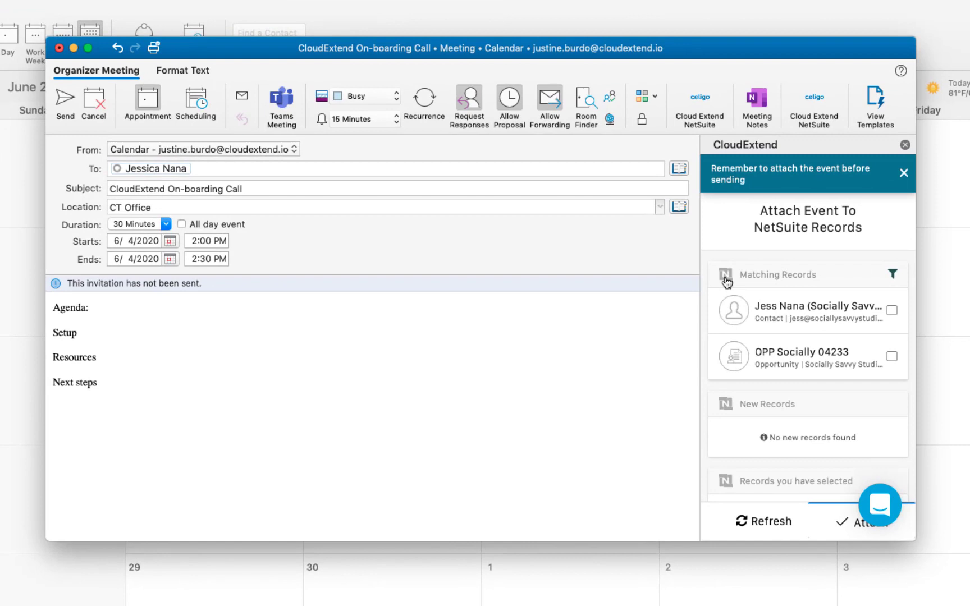
{"action": "left_click", "coordinate": [893, 362]}
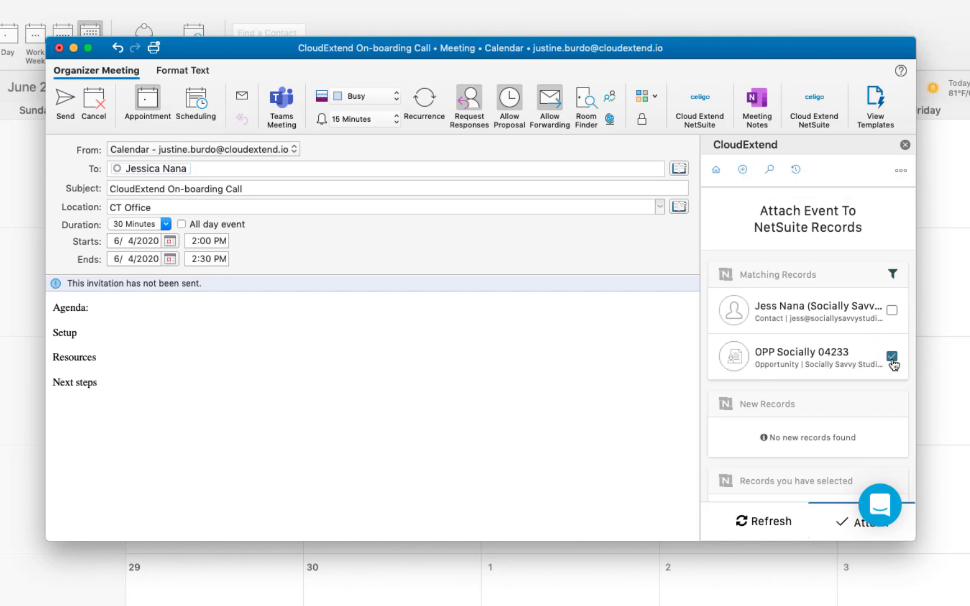
{"action": "left_click", "coordinate": [853, 522]}
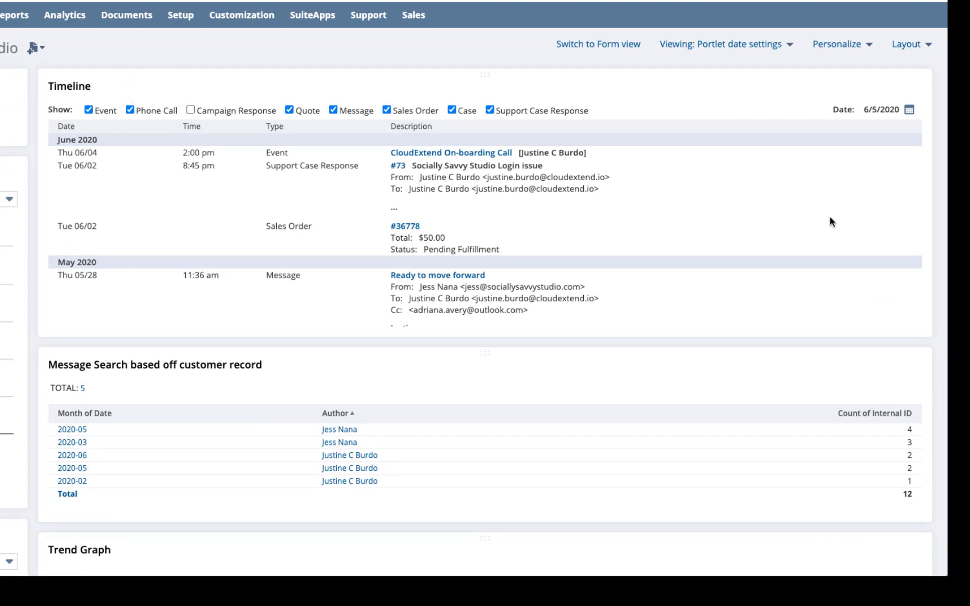
{"action": "scroll", "coordinate": [829, 216], "scroll_direction": "down", "scroll_amount": 5}
{"action": "scroll", "coordinate": [829, 221], "scroll_direction": "down", "scroll_amount": 5}
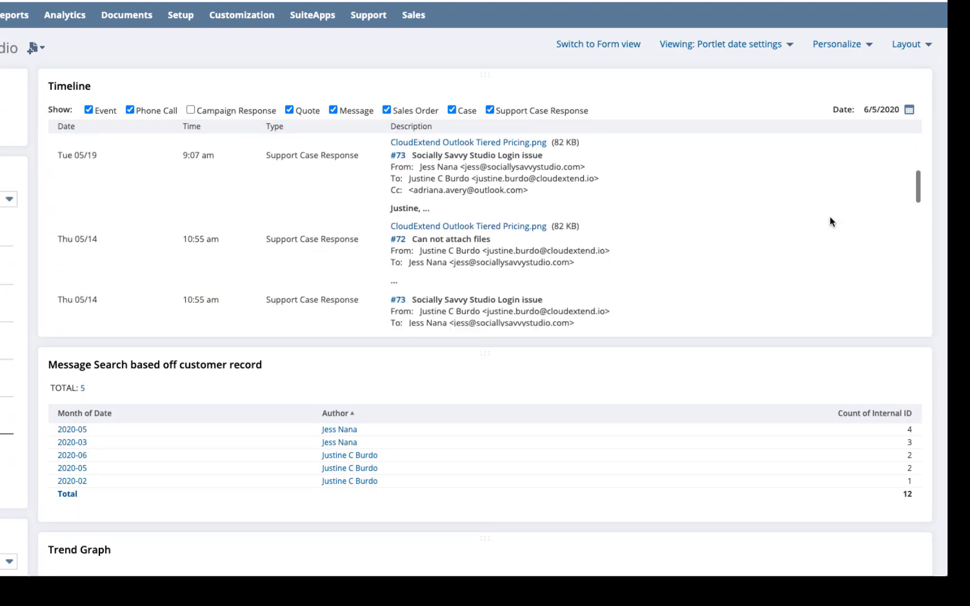
{"action": "scroll", "coordinate": [829, 225], "scroll_direction": "down", "scroll_amount": 3}
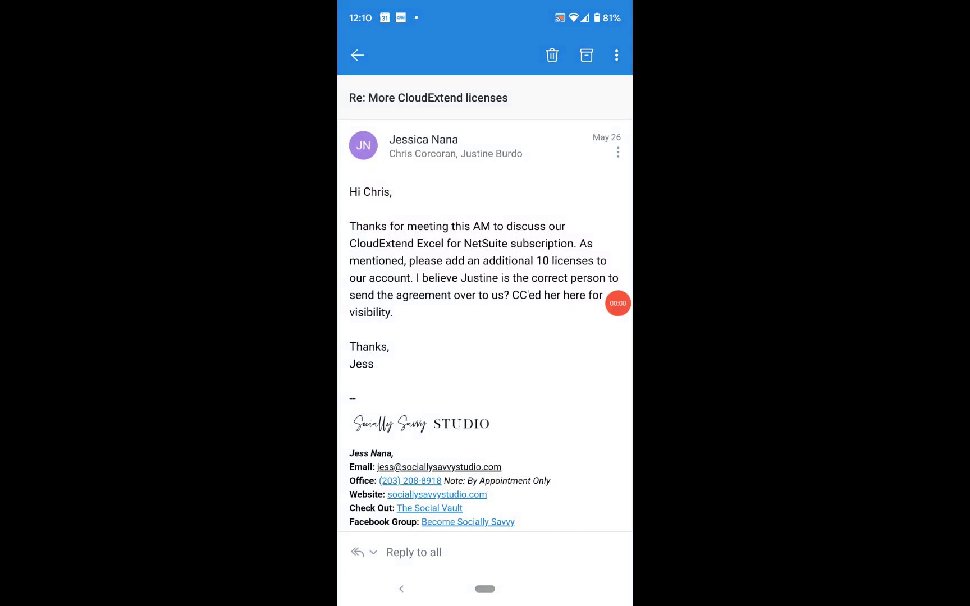
Step: Attach the 'Re: More CloudExtend licenses' email to opportunity 60 using Cloud Extend NetSuite
{"action": "left_click", "coordinate": [619, 152]}
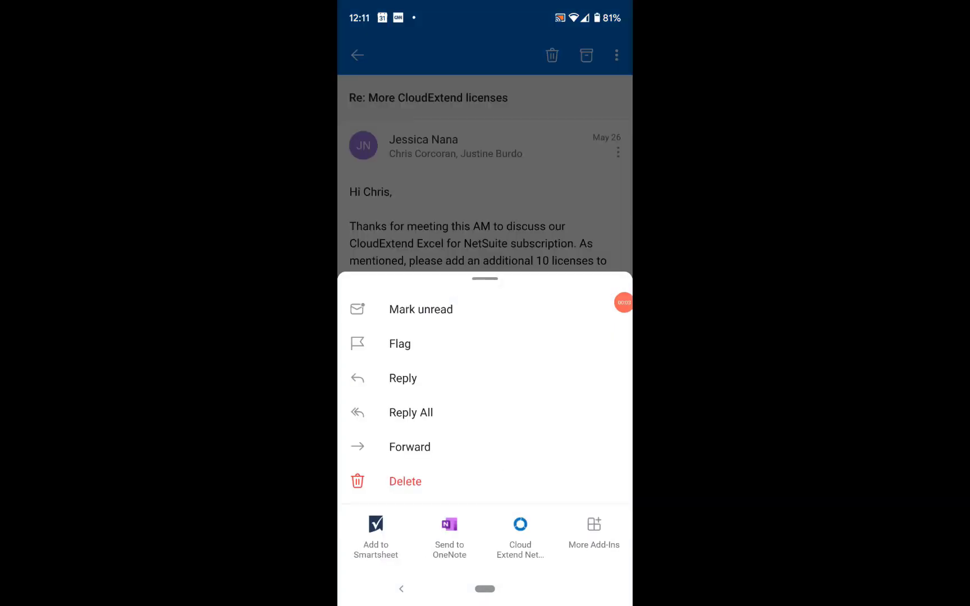
{"action": "left_click", "coordinate": [520, 525]}
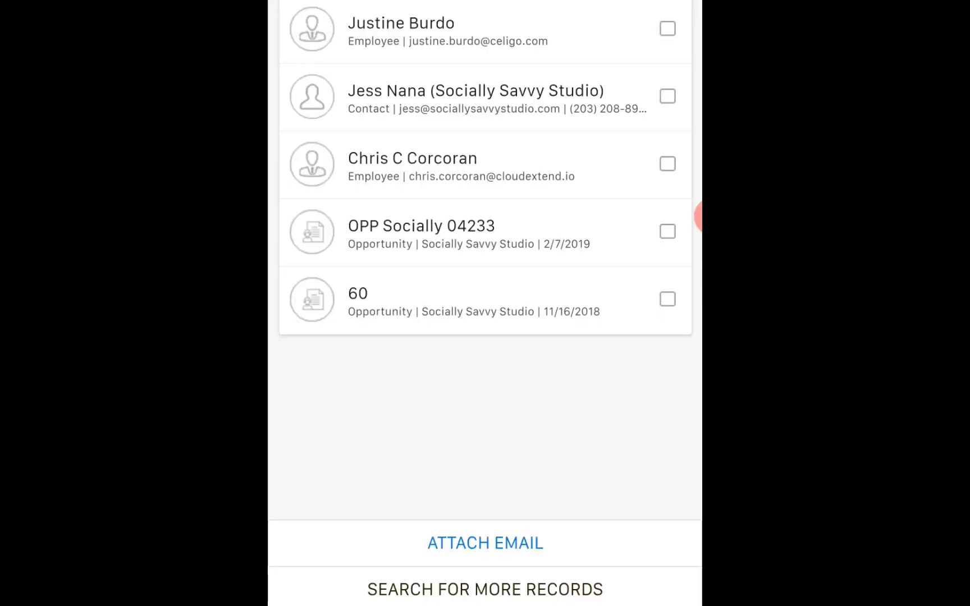
{"action": "left_click", "coordinate": [667, 299]}
{"action": "left_click", "coordinate": [485, 543]}
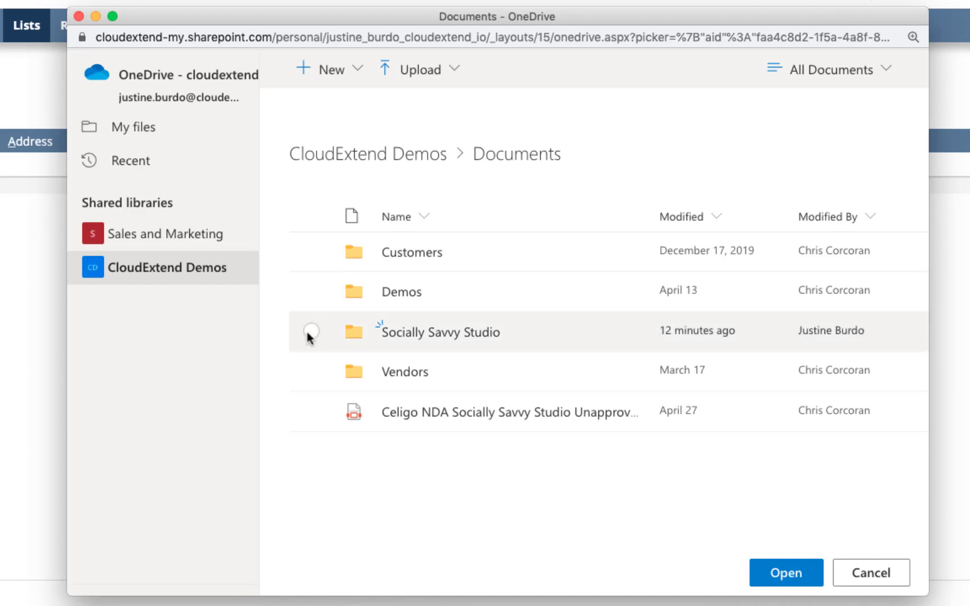
Step: Select the Socially Savvy Studio folder in the OneDrive picker and attach it
{"action": "left_click", "coordinate": [304, 335]}
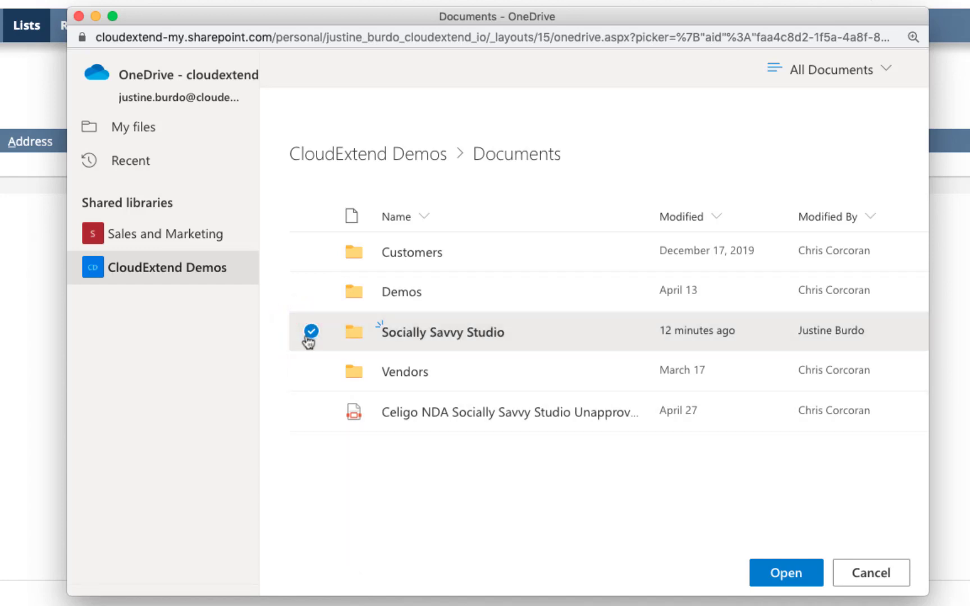
{"action": "left_click", "coordinate": [795, 575]}
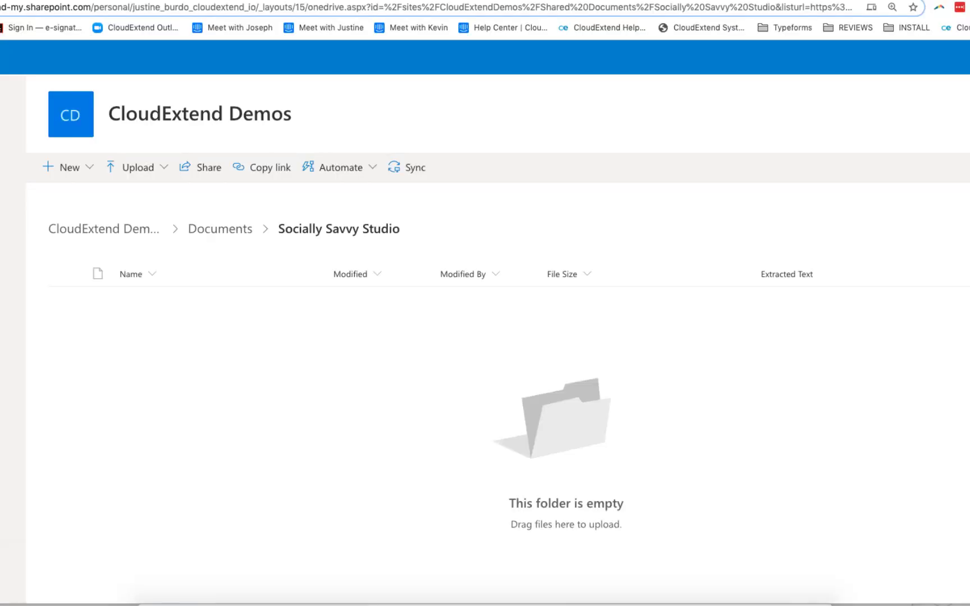
Step: Upload the Contracts, MISC and VIDEOS folders into the Socially Savvy Studio SharePoint folder
{"action": "left_click_drag", "start_coordinate": [0, 291], "coordinate": [607, 355]}
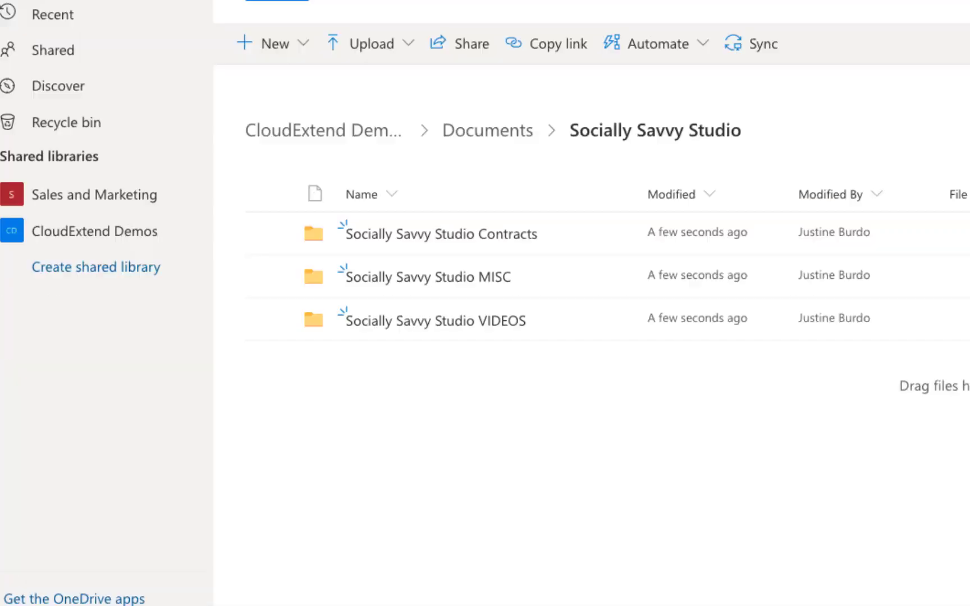
{"action": "left_click", "coordinate": [894, 29]}
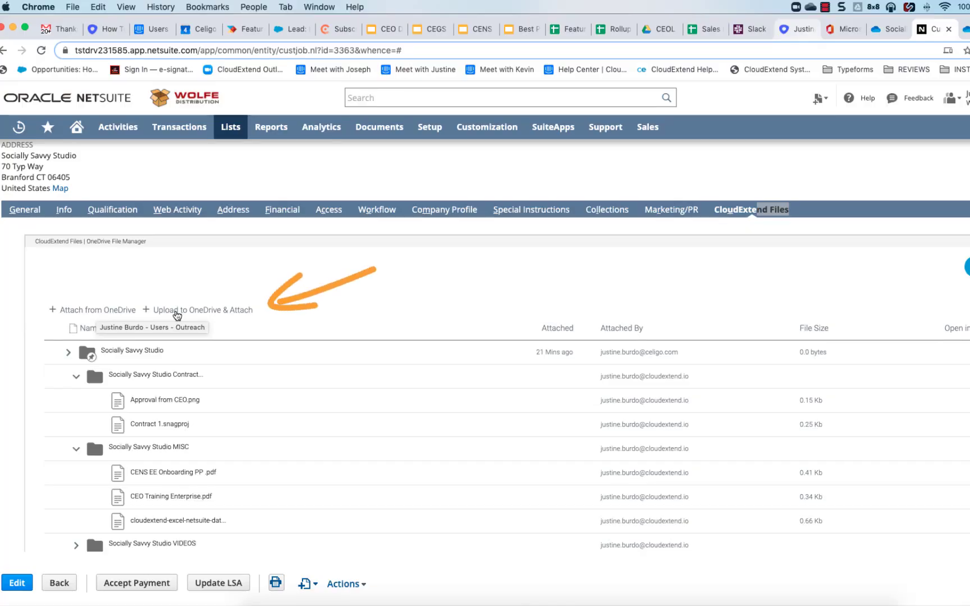
Step: Upload a PDF into the Socially Savvy Studio OneDrive folder and attach it to the customer
{"action": "left_click", "coordinate": [177, 312]}
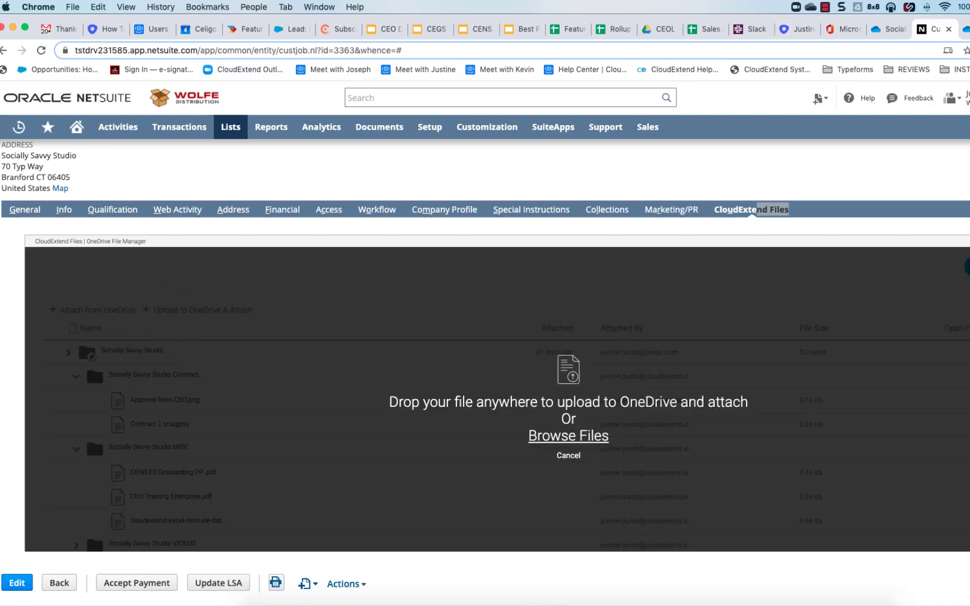
{"action": "left_click_drag", "start_coordinate": [176, 313], "coordinate": [544, 401]}
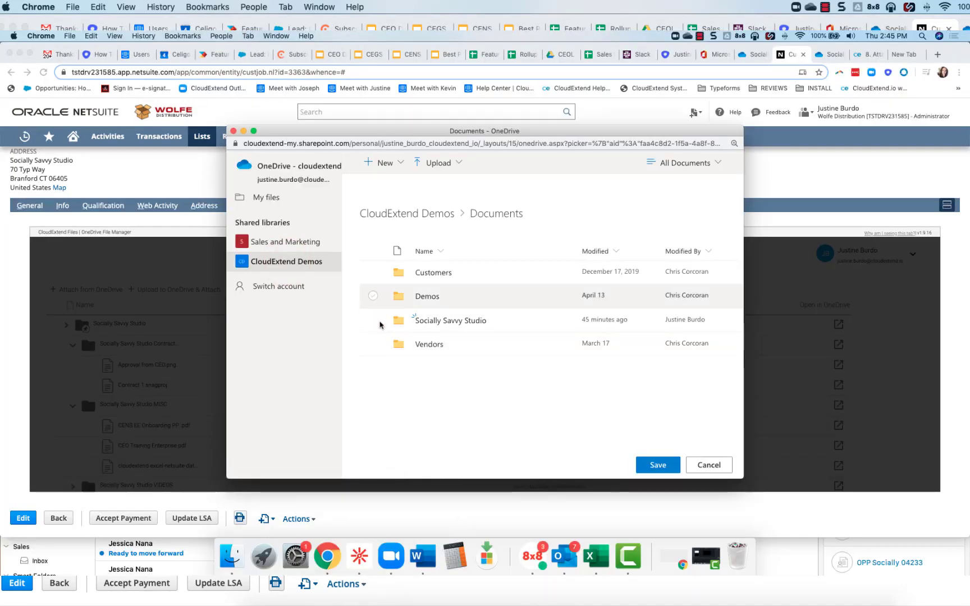
{"action": "left_click", "coordinate": [433, 344]}
{"action": "left_click", "coordinate": [655, 463]}
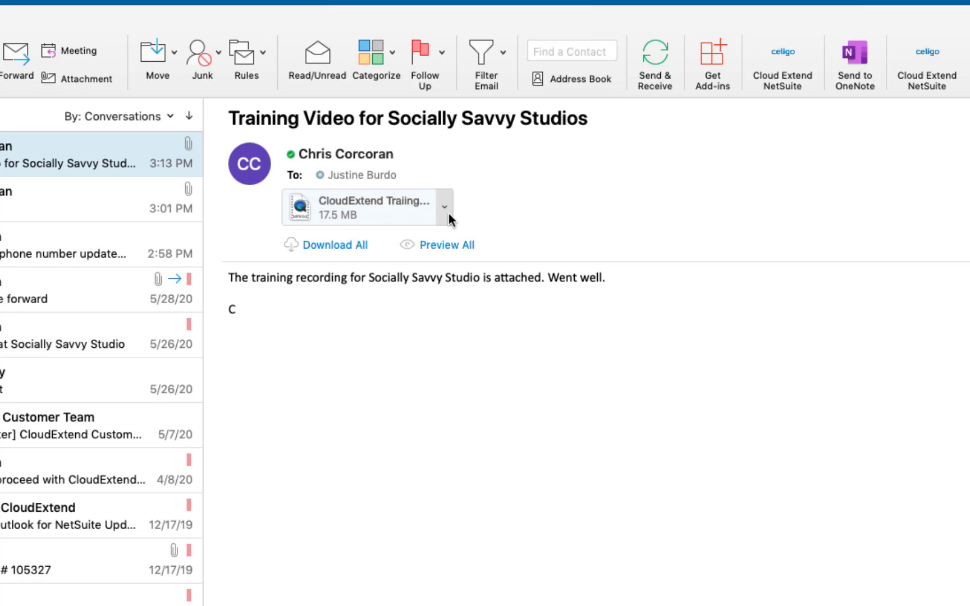
Step: Save the training video attachment as 'CloudExtend Traiing Video.mp4' in the cloudextend folder
{"action": "left_click", "coordinate": [448, 214]}
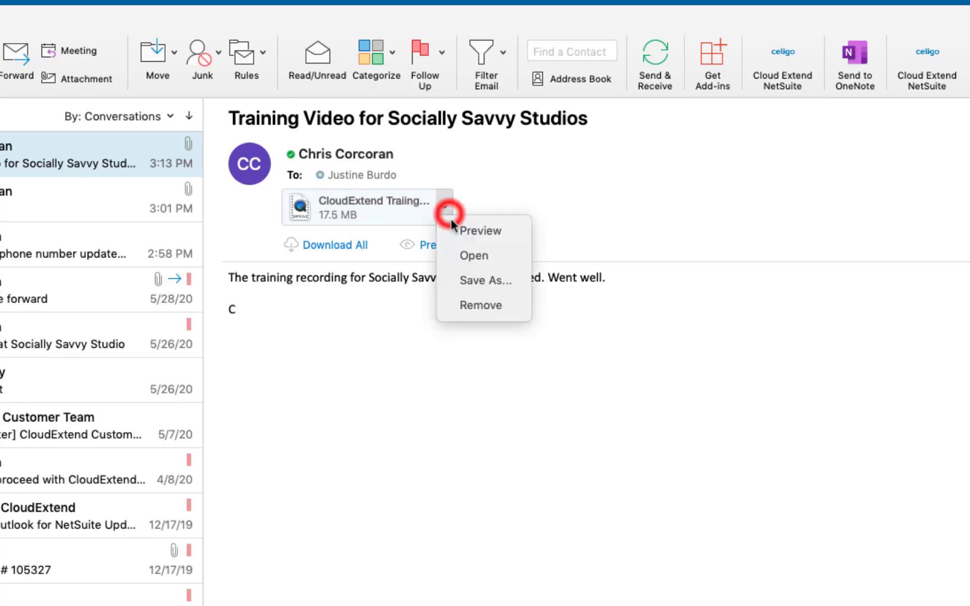
{"action": "left_click", "coordinate": [477, 284]}
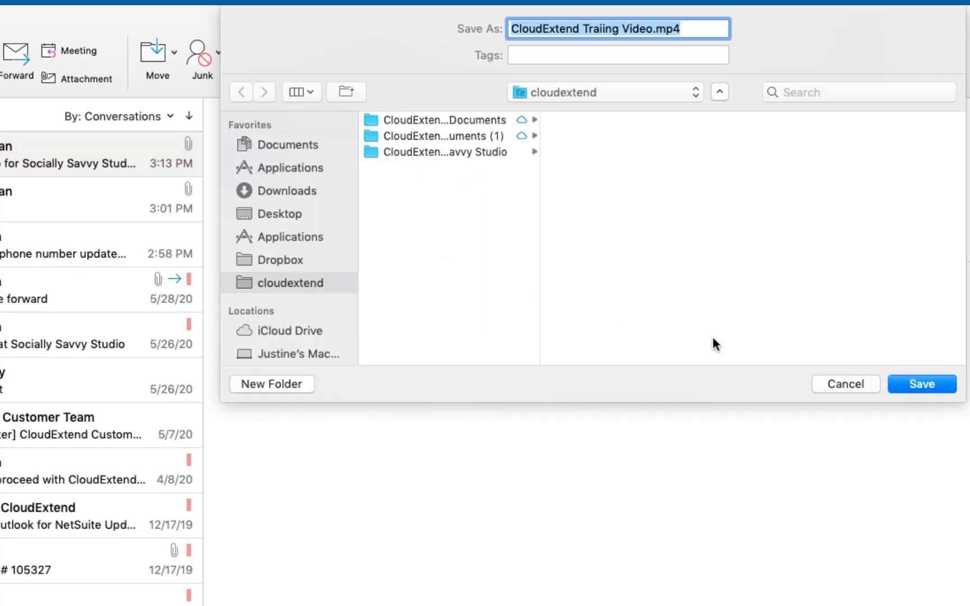
{"action": "left_click", "coordinate": [919, 386]}
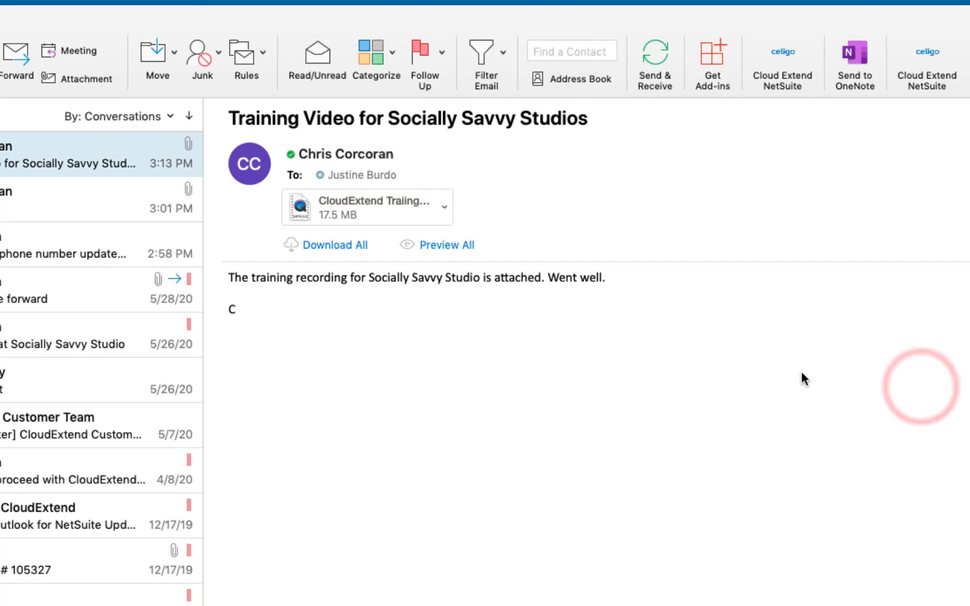